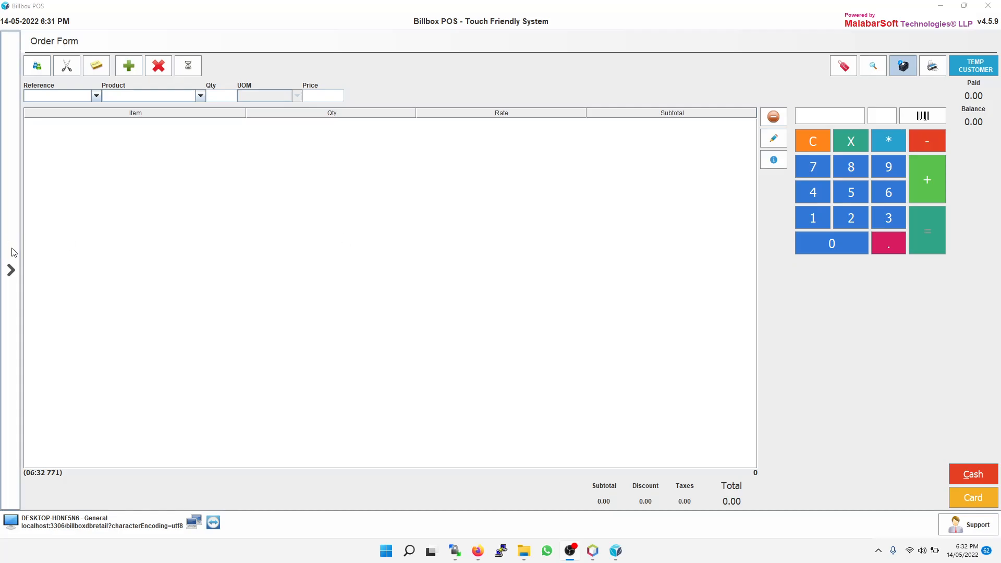
Review the peripherals configuration's Printer and Reports printer choices, keep them at screen and (Default), and save the configuration
left_click(12, 249)
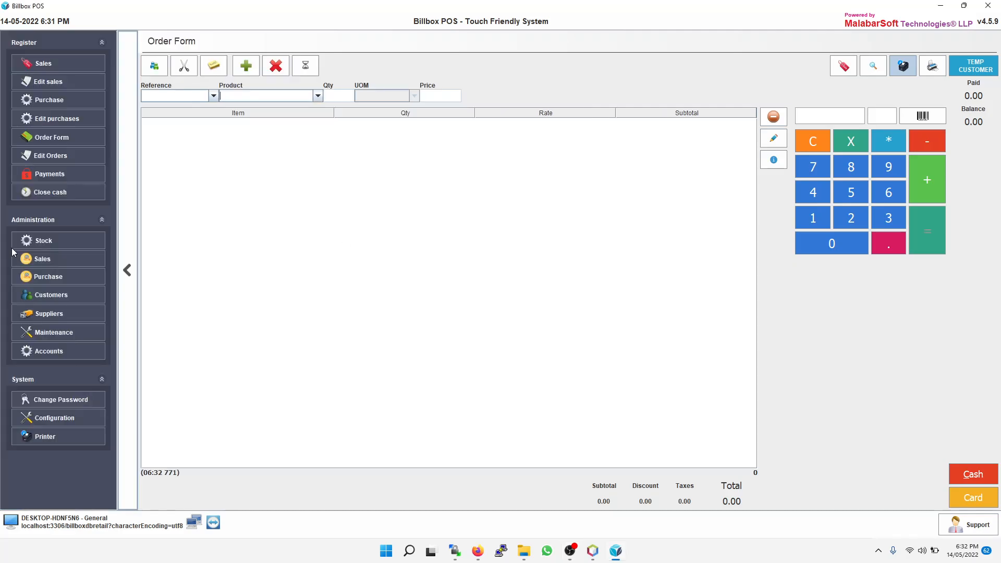
left_click(92, 417)
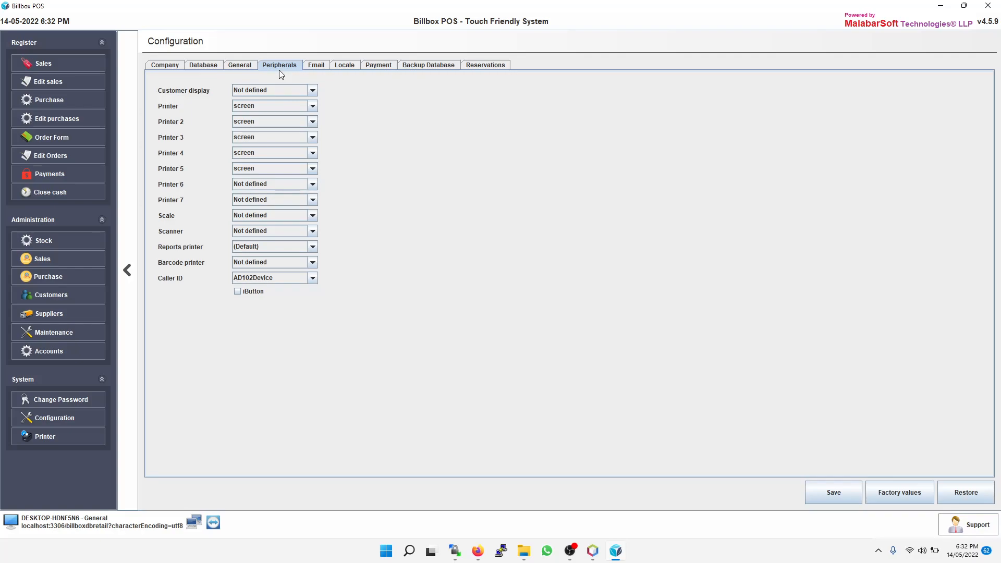
left_click(312, 107)
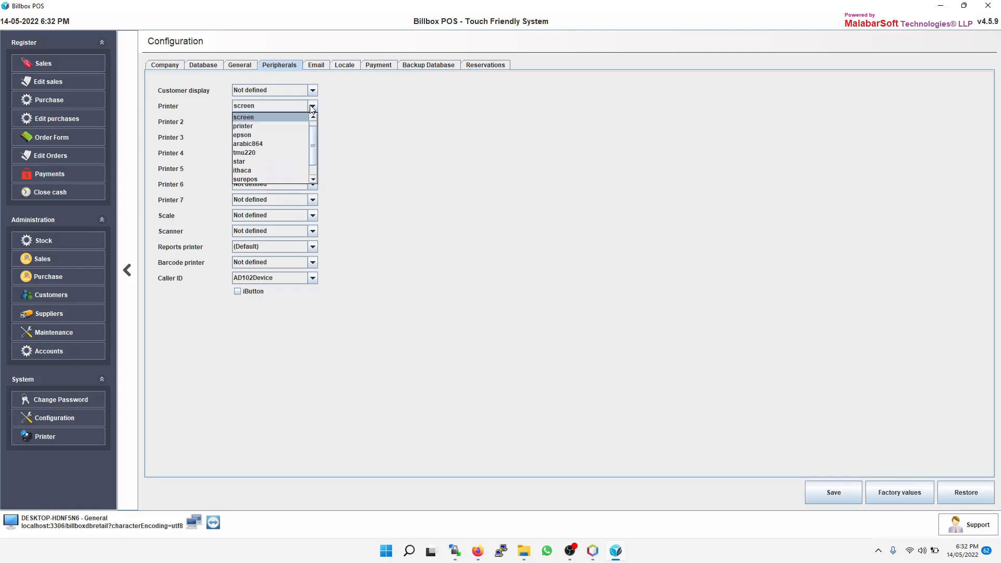
left_click(312, 106)
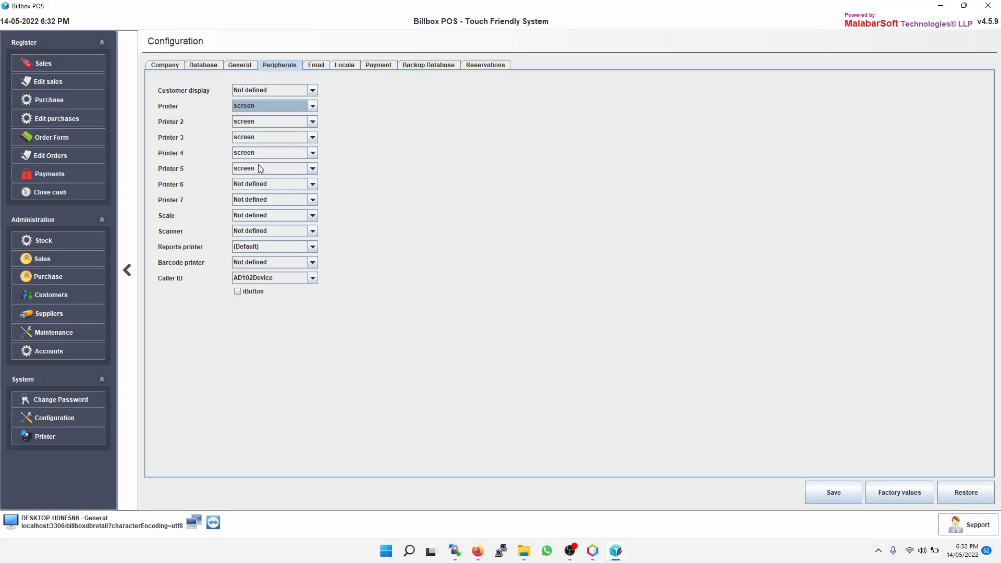
left_click(282, 247)
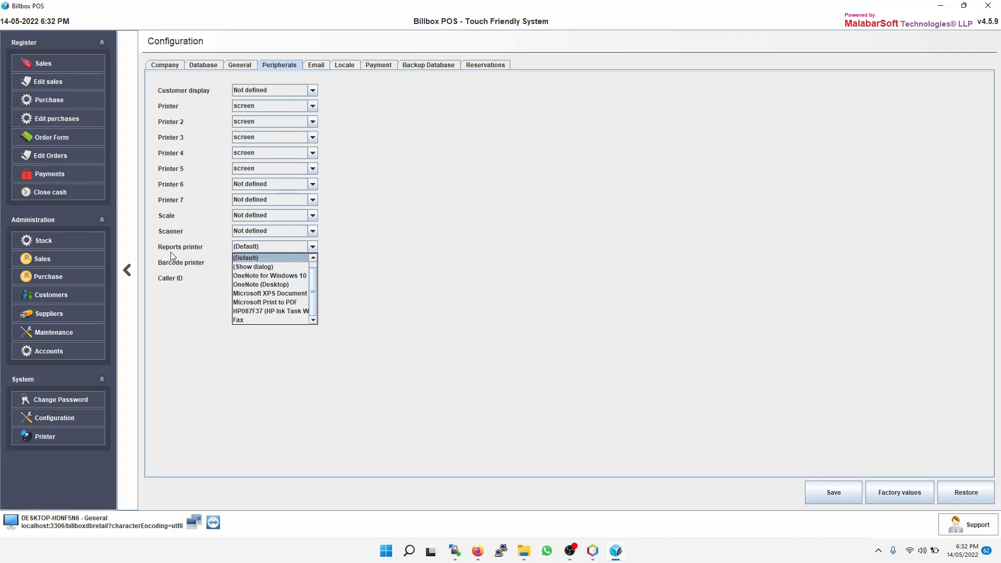
left_click(313, 246)
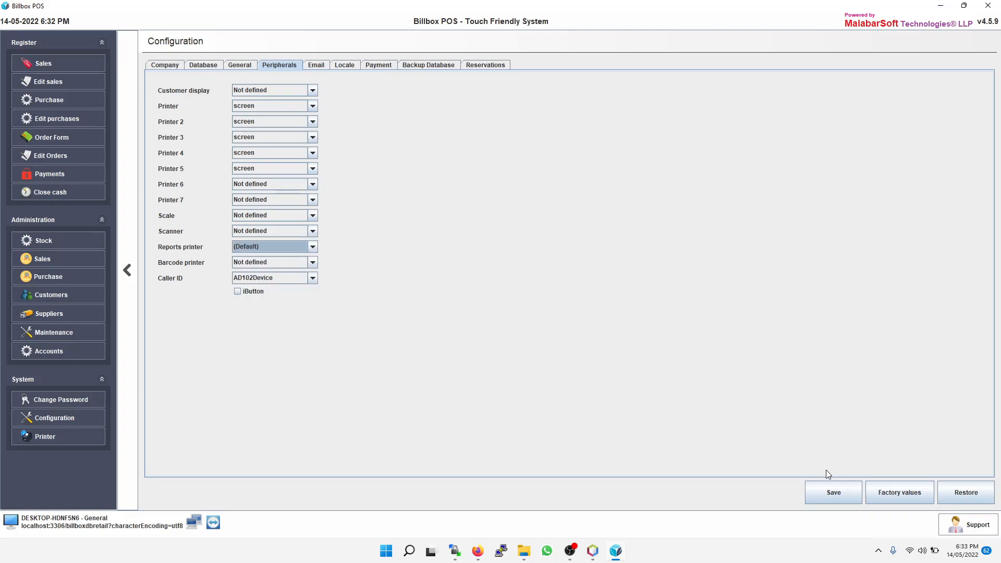
left_click(833, 492)
left_click(568, 295)
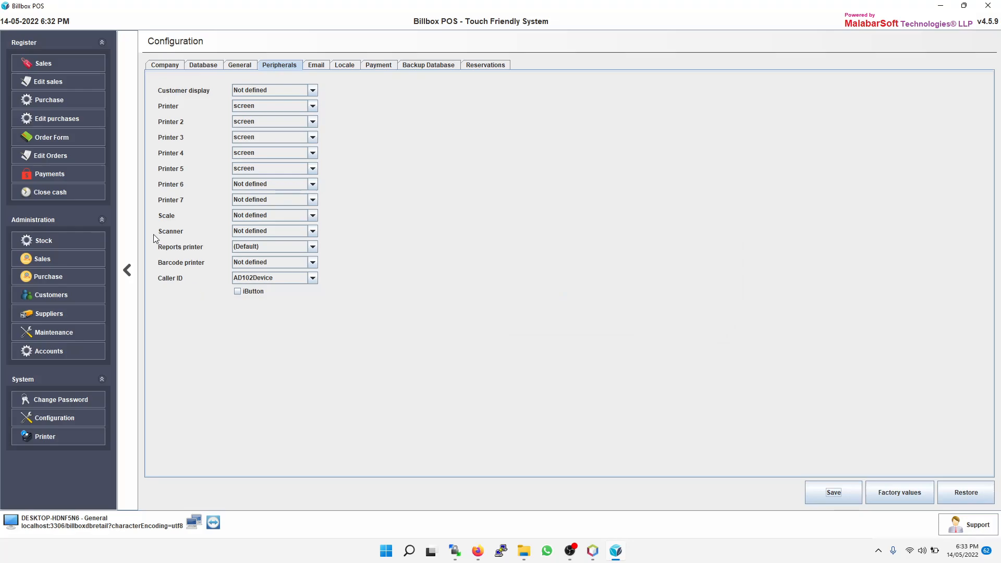
Open the order form with the navigation sidebar collapsed and enable its second printing option
left_click(70, 140)
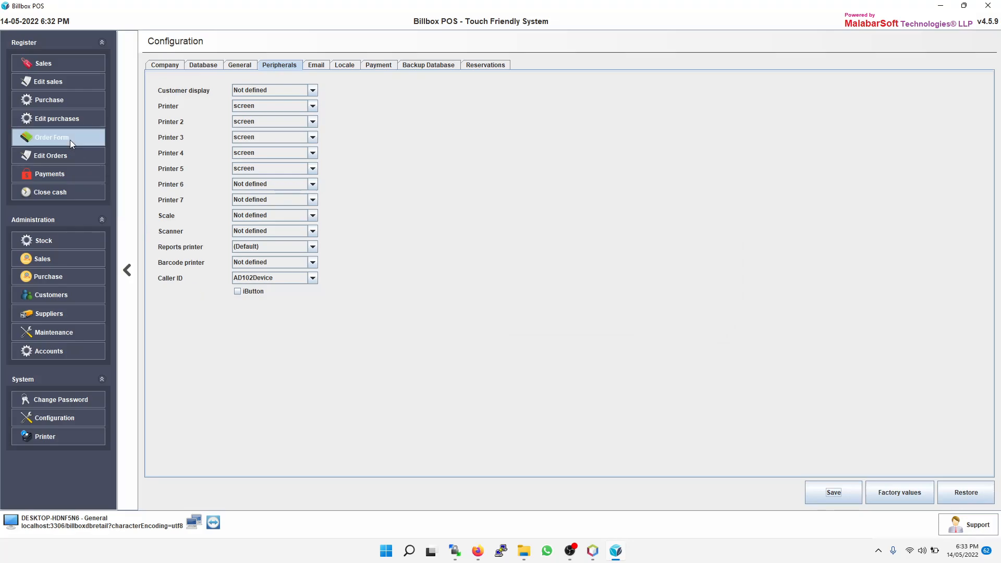
left_click(127, 266)
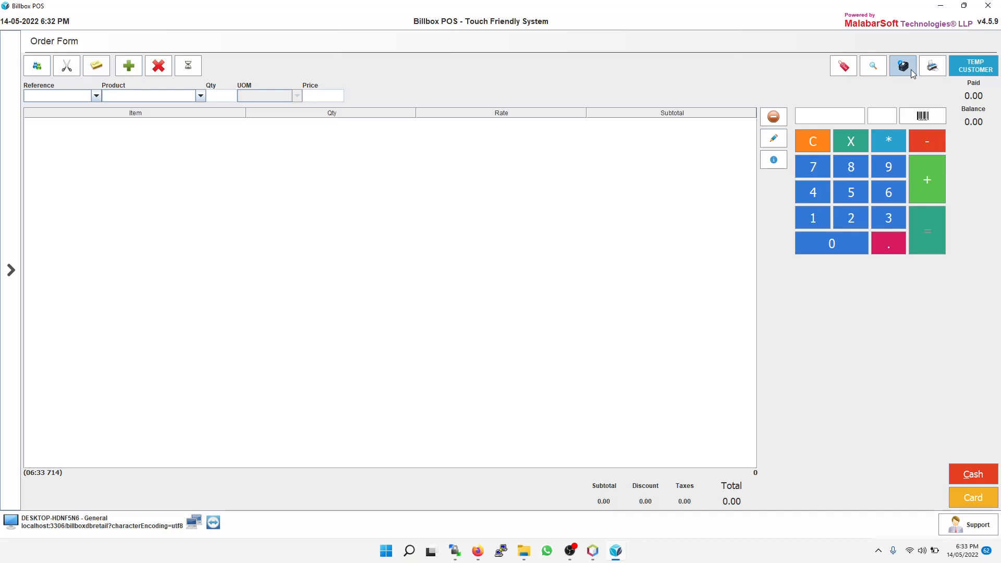
left_click(940, 67)
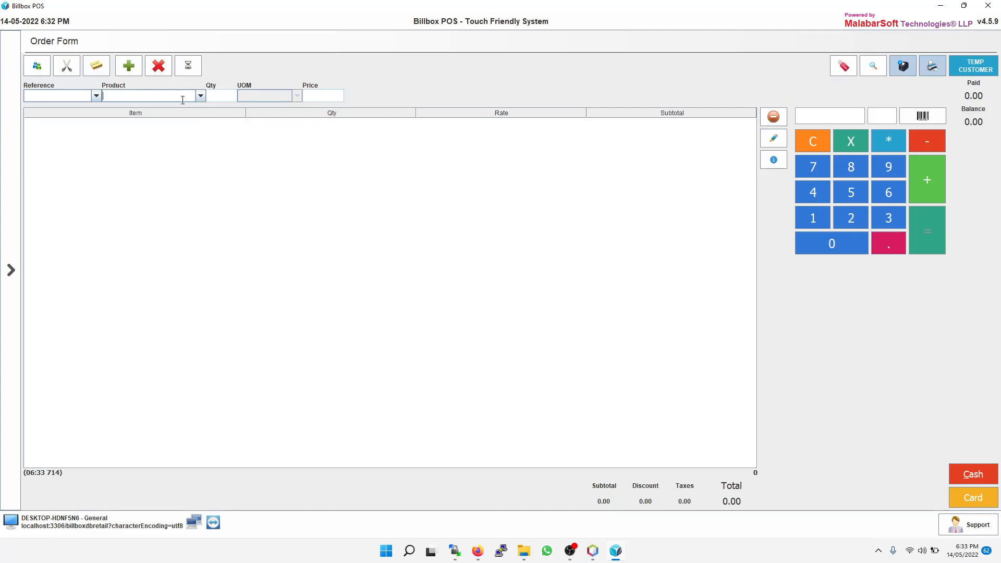
Add one local cable type c and five Earldom hd type-adapter-IO to the order
left_click(200, 95)
left_click(180, 131)
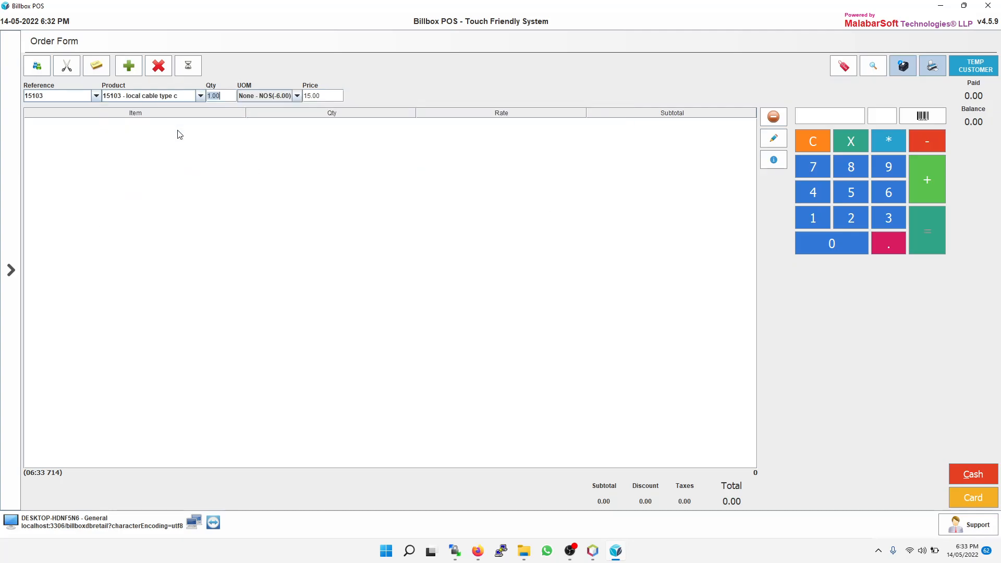
key("Return")
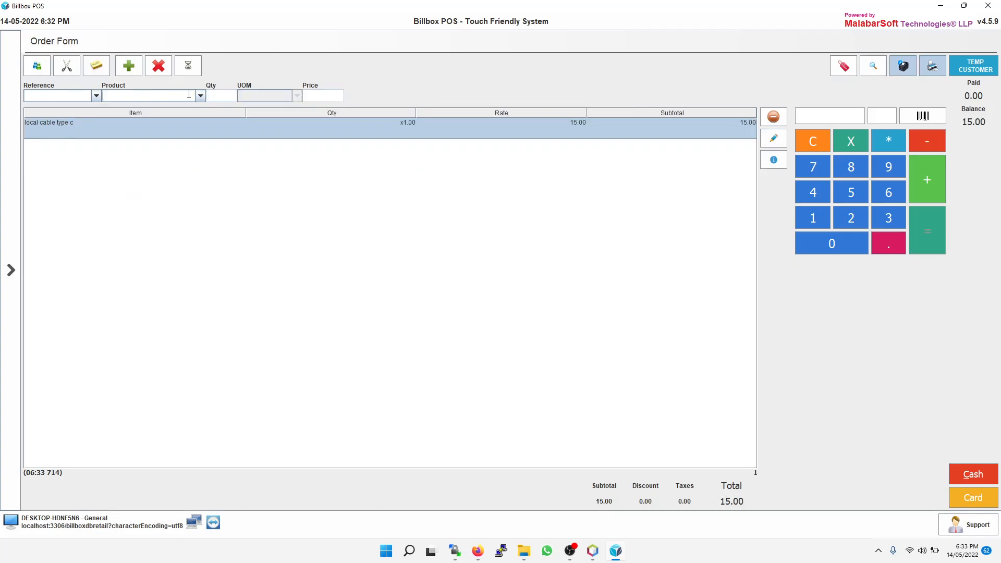
left_click(198, 97)
left_click(194, 147)
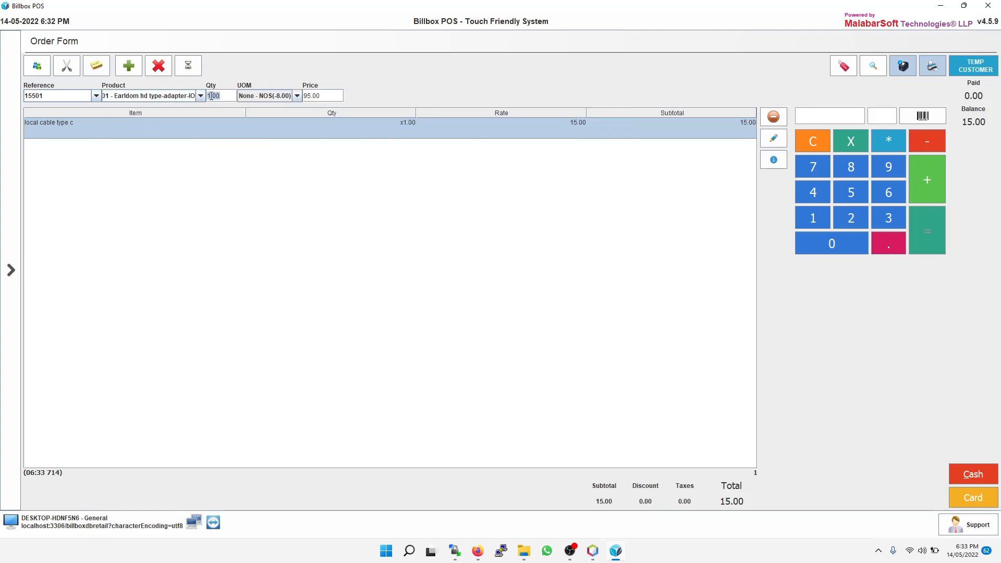
key("Delete")
type("5")
key("Return")
Add the product CAISLES 11D-FW to the order with a quantity of 6
left_click(199, 95)
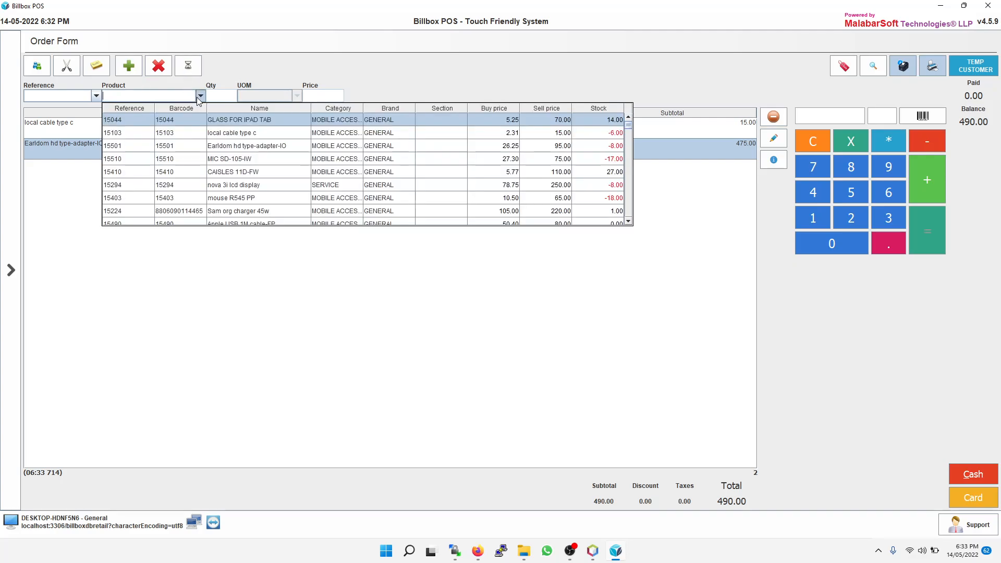
left_click(193, 174)
left_click(210, 95)
key("Delete")
type("6")
key("Return")
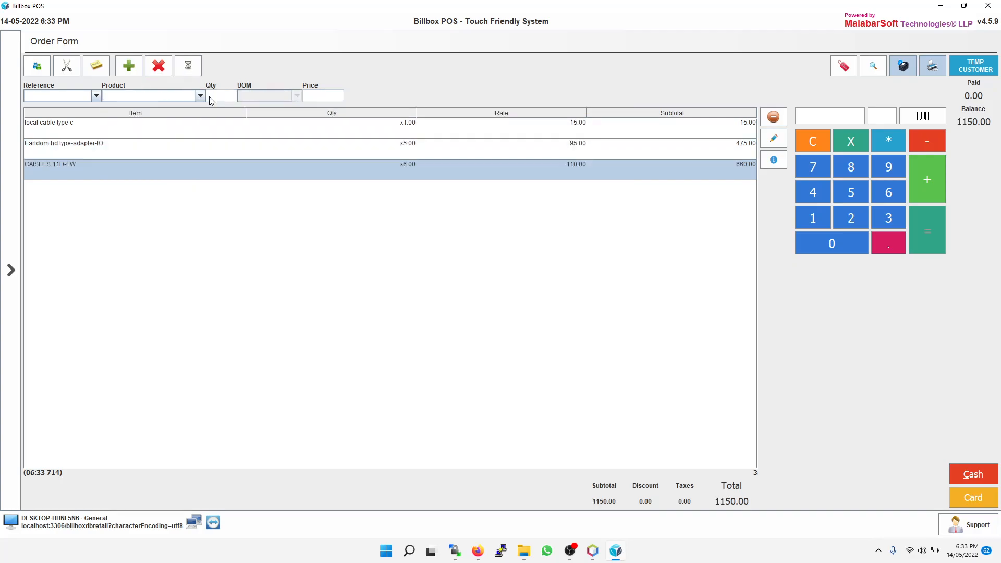
Add nova 3i lcd display with a quantity of 2 and raise that line's quantity to 5
left_click(200, 96)
left_click(223, 193)
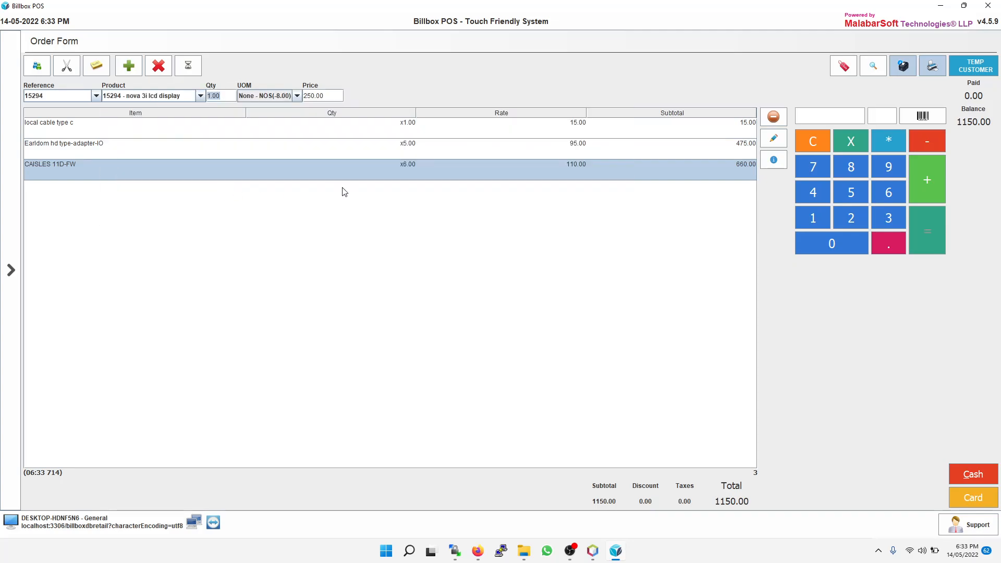
type("2")
key("Return")
left_click(934, 182)
left_click(933, 182)
left_click(934, 183)
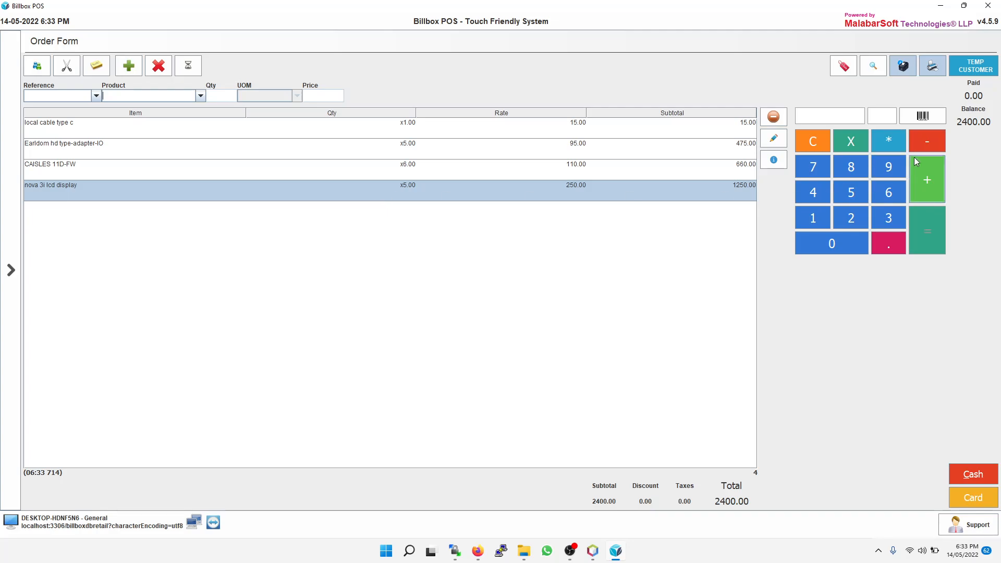
Reduce the quantity of the CAISLES 11D-FW order line to 4
left_click(431, 164)
left_click(933, 139)
left_click(934, 140)
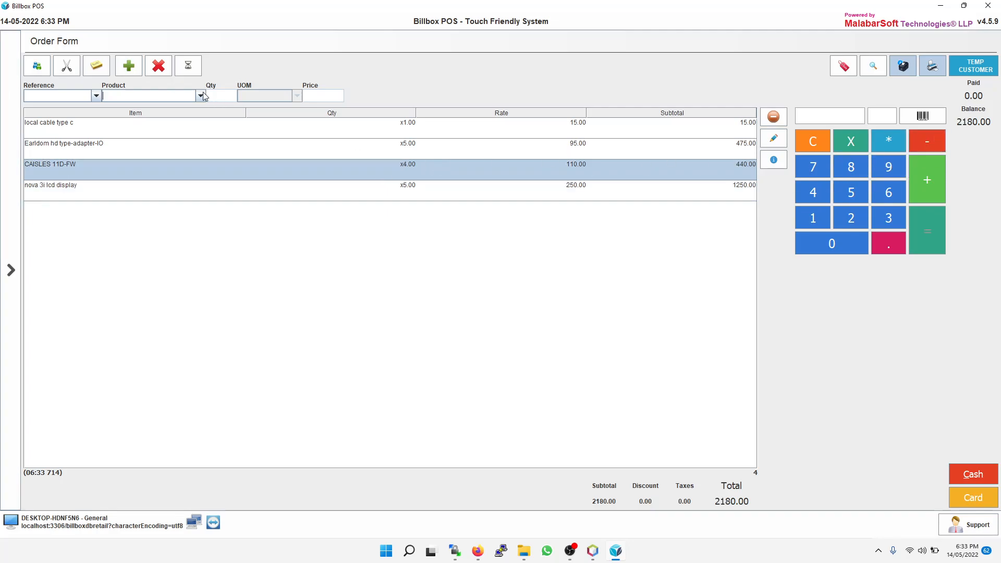
Add one more nova 3i lcd display, one more CAISLES 11D-FW and one MIC SD-105-IW as separate order lines
left_click(202, 95)
left_click(220, 182)
key("Return")
left_click(200, 96)
left_click(208, 156)
key("Return")
left_click(200, 95)
left_click(198, 166)
key("Return")
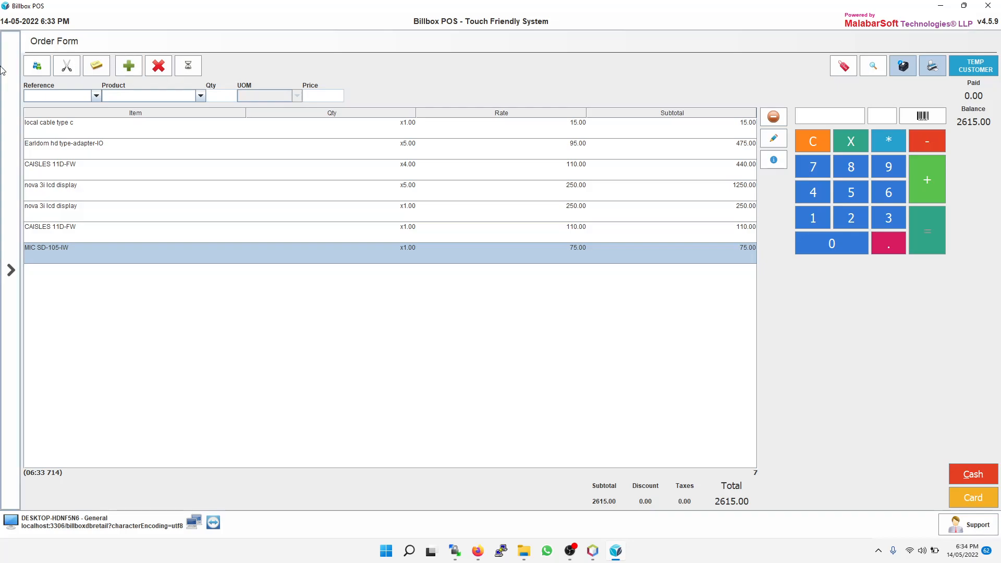
View the customer search form for the order and close it without choosing a customer
left_click(35, 69)
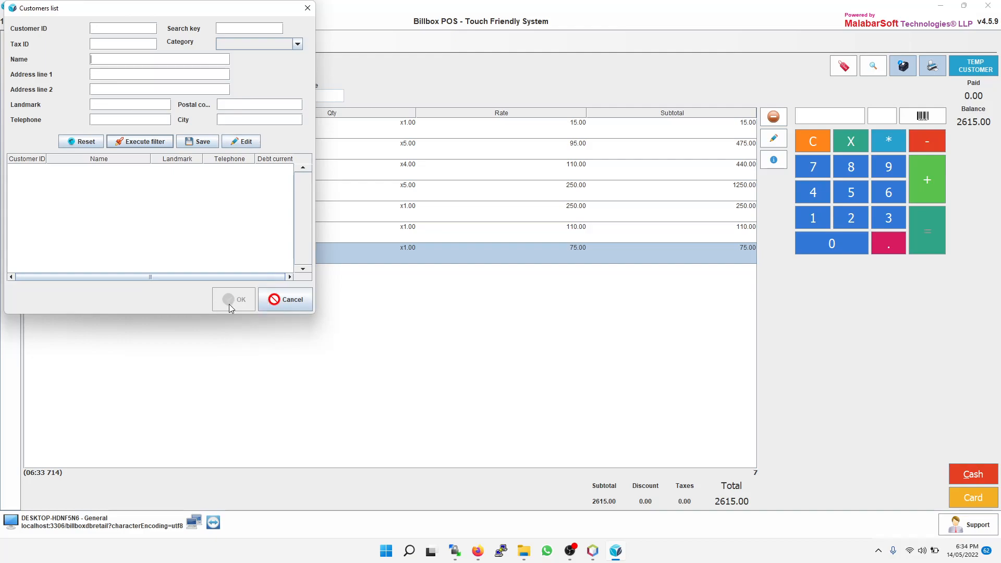
left_click(307, 8)
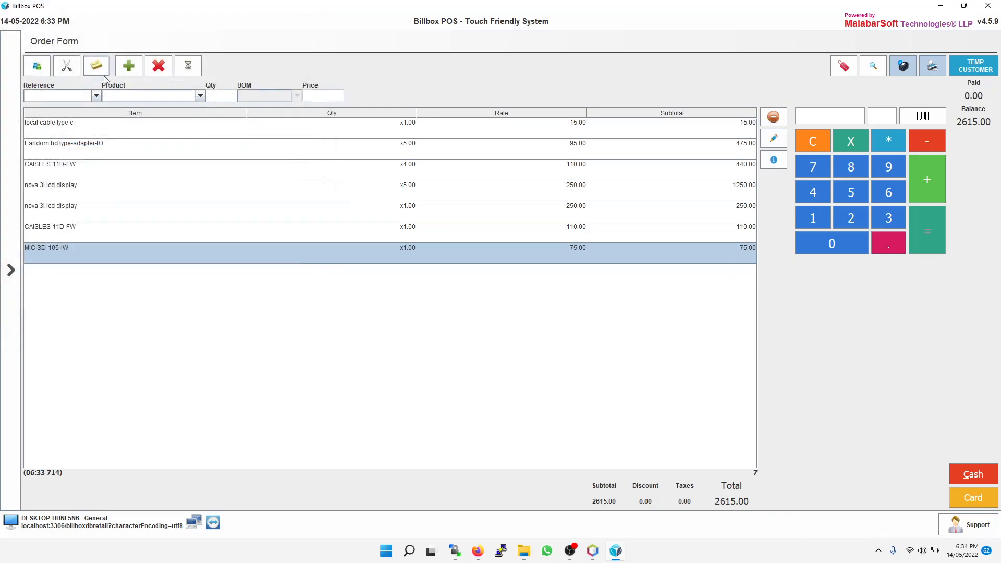
Try splitting two single units of CAISLES 11D-FW and one nova 3i lcd display onto a second receipt
left_click(67, 70)
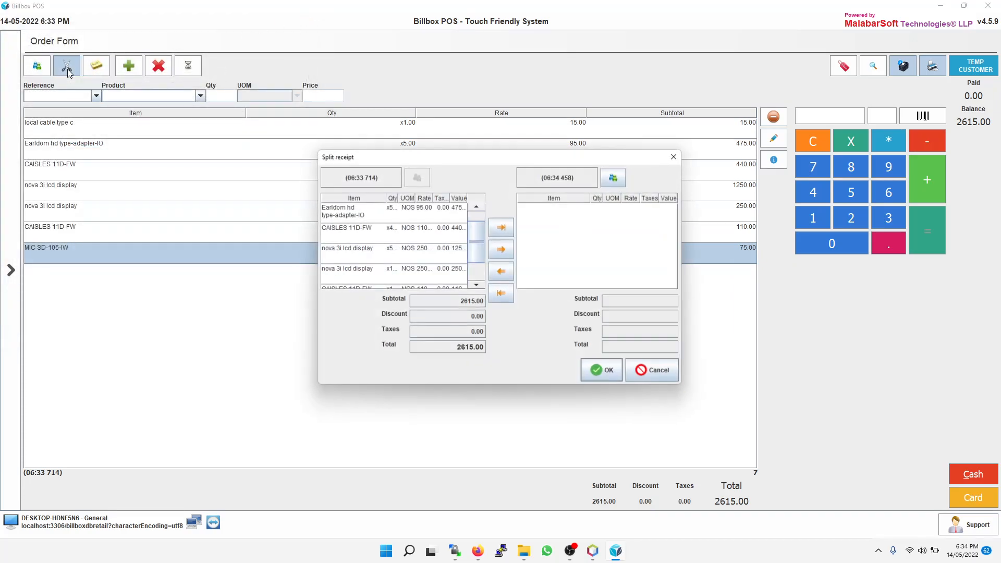
left_click(427, 230)
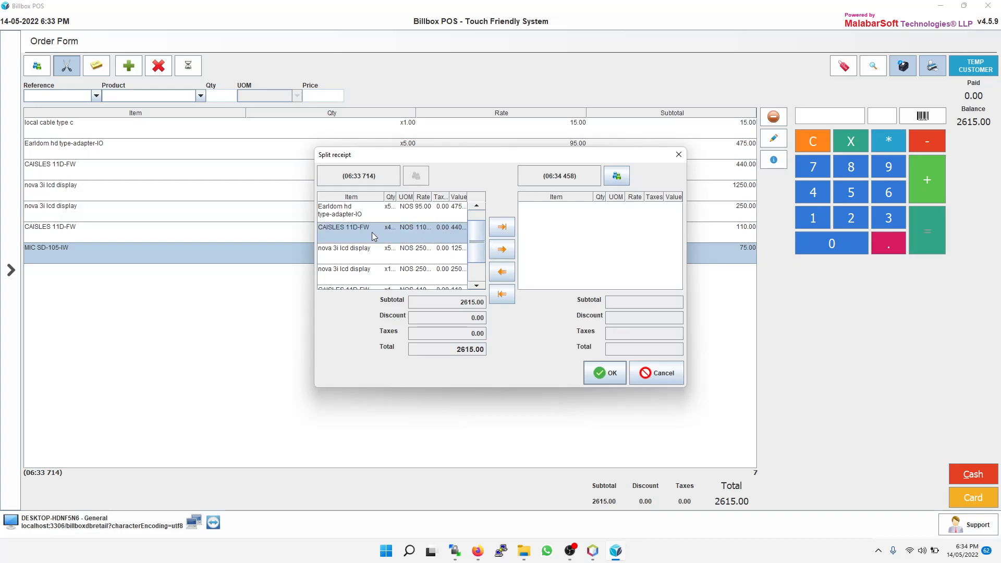
left_click(505, 252)
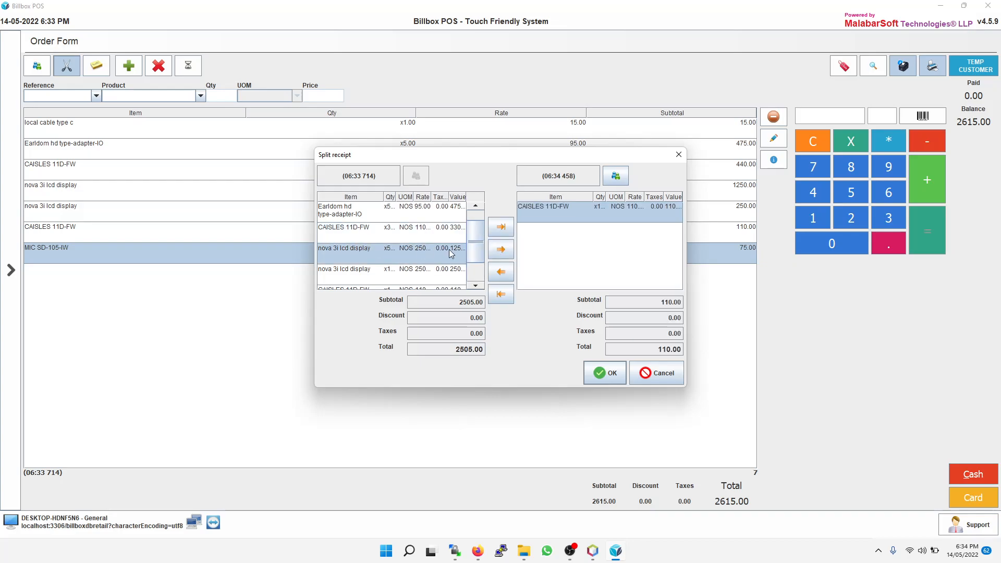
left_click(500, 253)
left_click(415, 235)
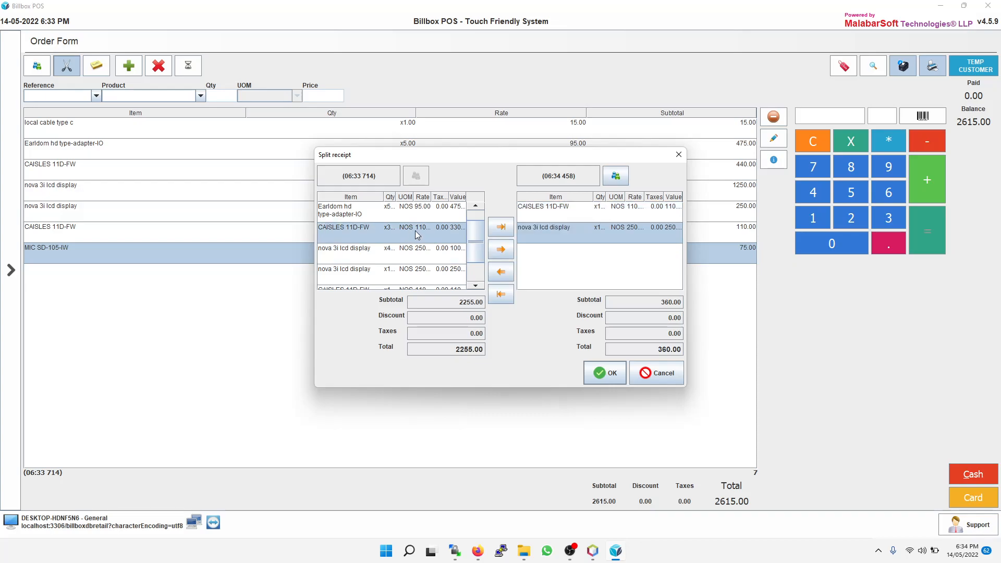
left_click(501, 250)
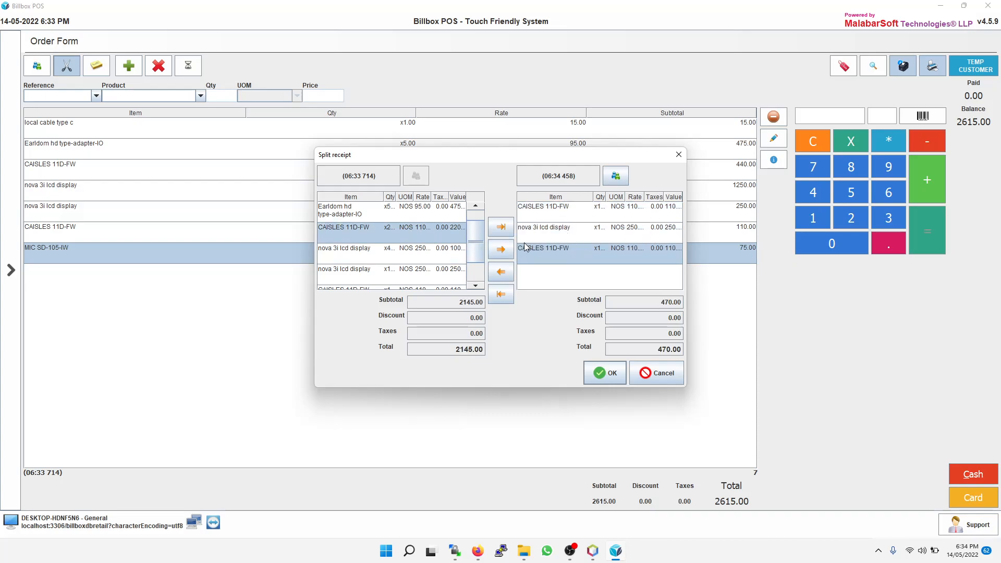
left_click(615, 176)
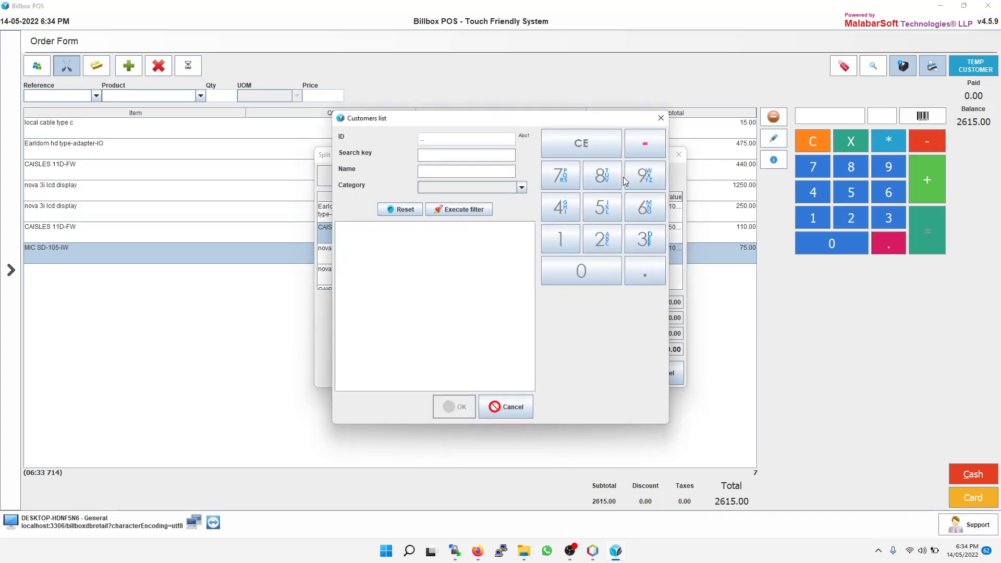
left_click(660, 118)
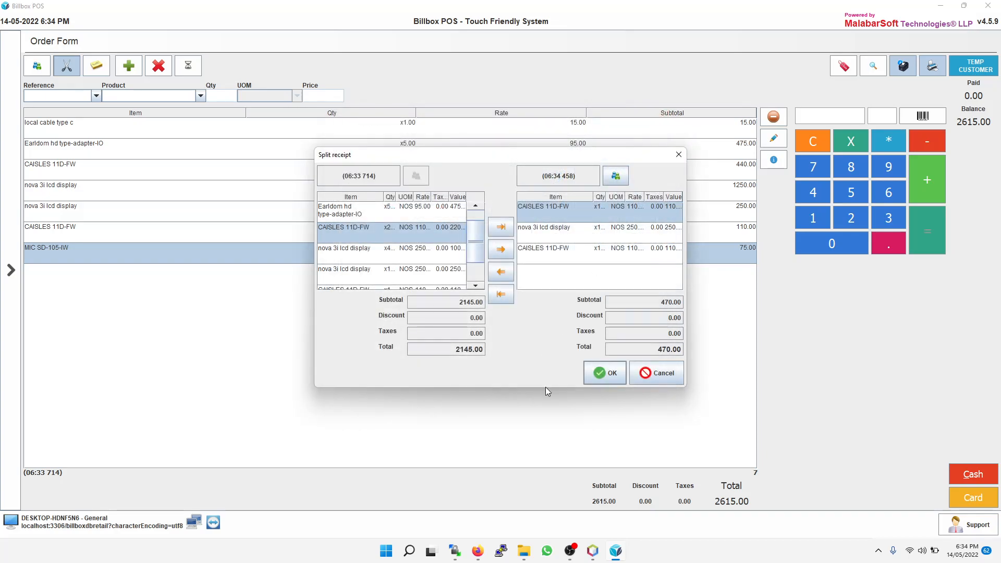
left_click(678, 372)
Add the note "Discounted" to the MIC SD-105-IW order line
left_click(93, 65)
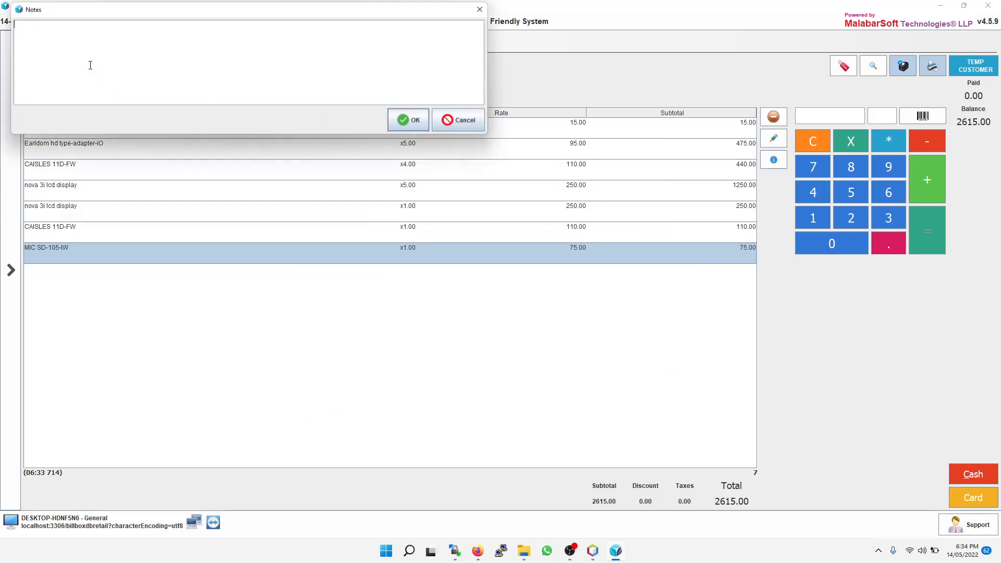
type("Dis")
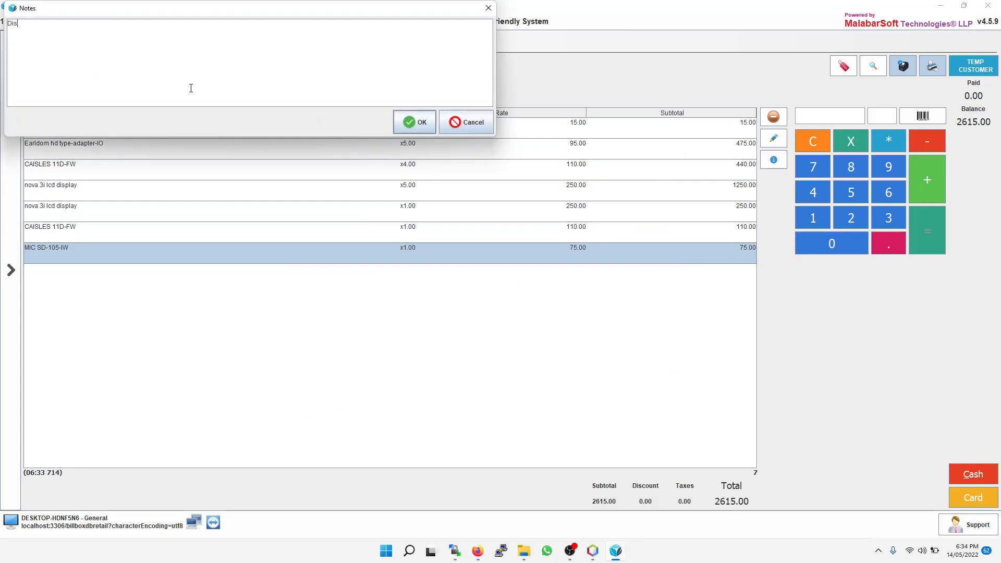
type("counted")
left_click(407, 121)
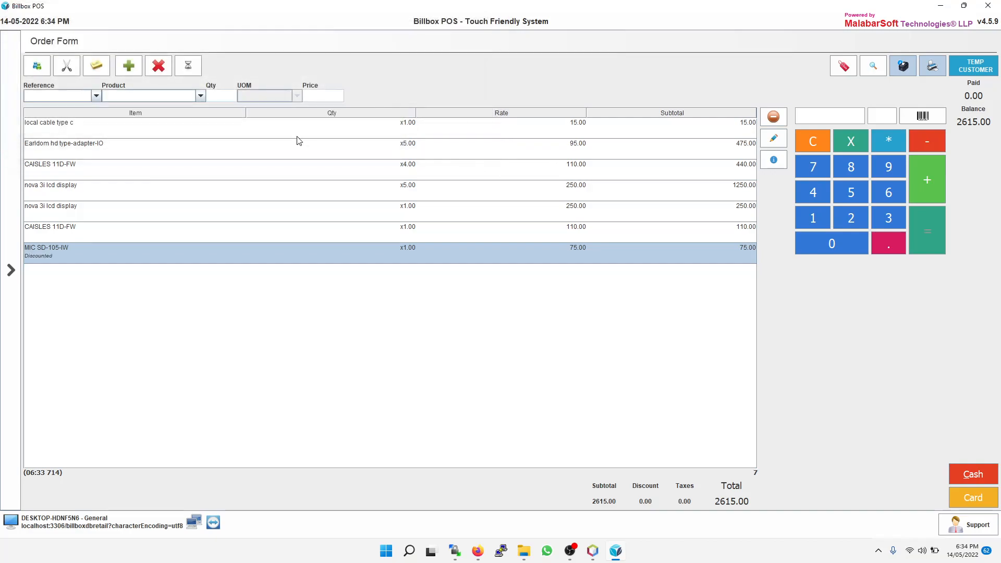
Put the current order on hold under the customer label "Customer A" and reopen it from the held orders
left_click(130, 69)
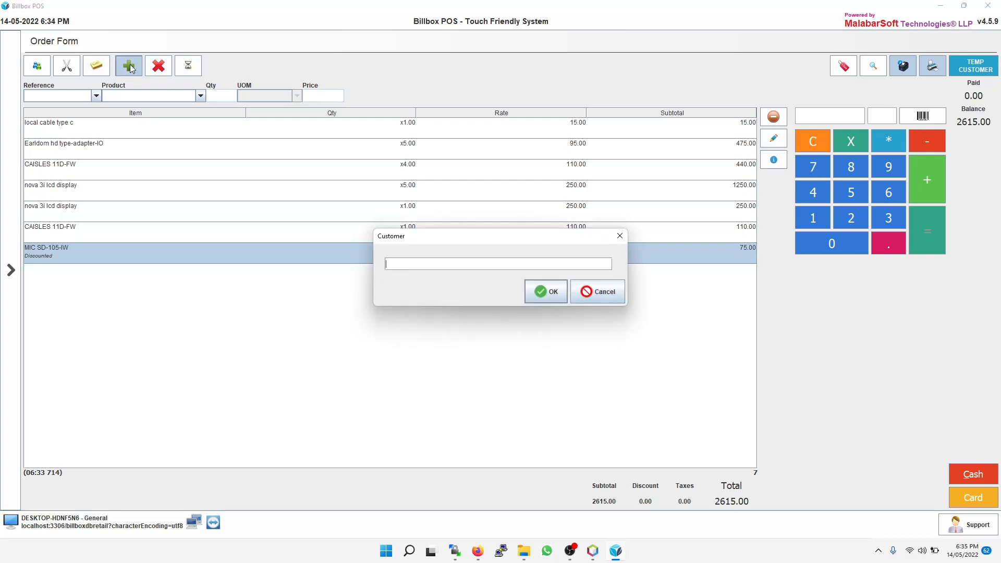
type("Customer A")
left_click(553, 293)
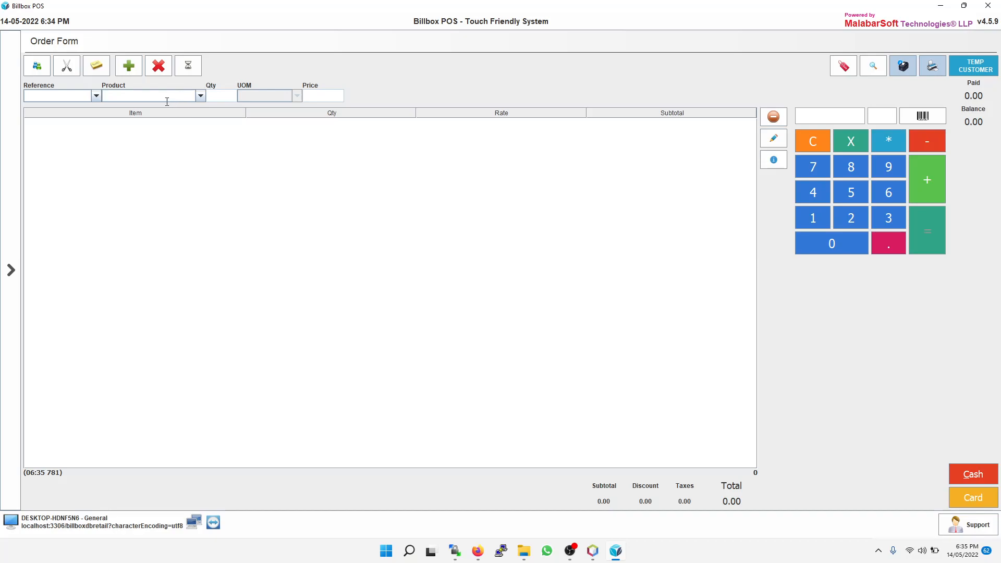
left_click(189, 72)
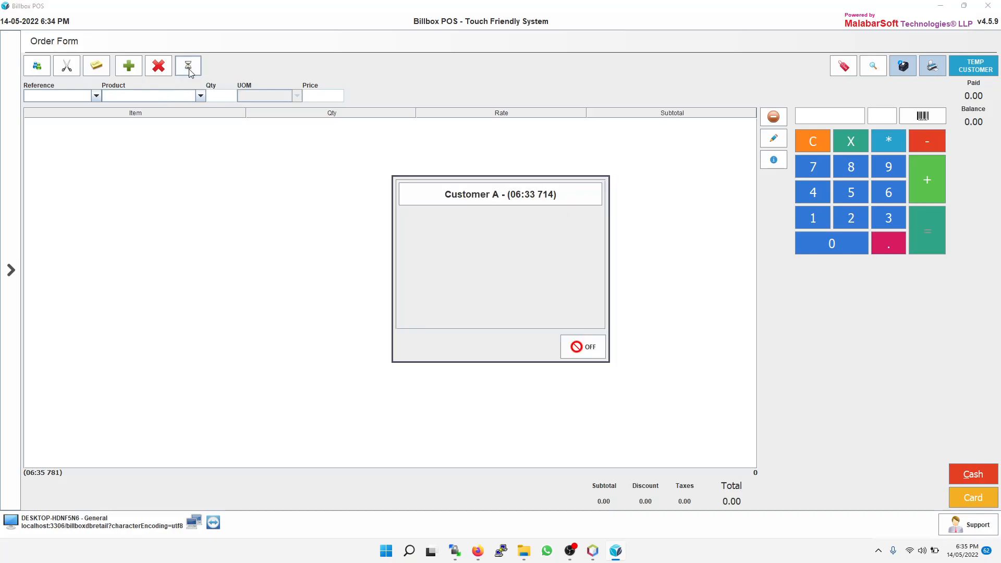
left_click(521, 196)
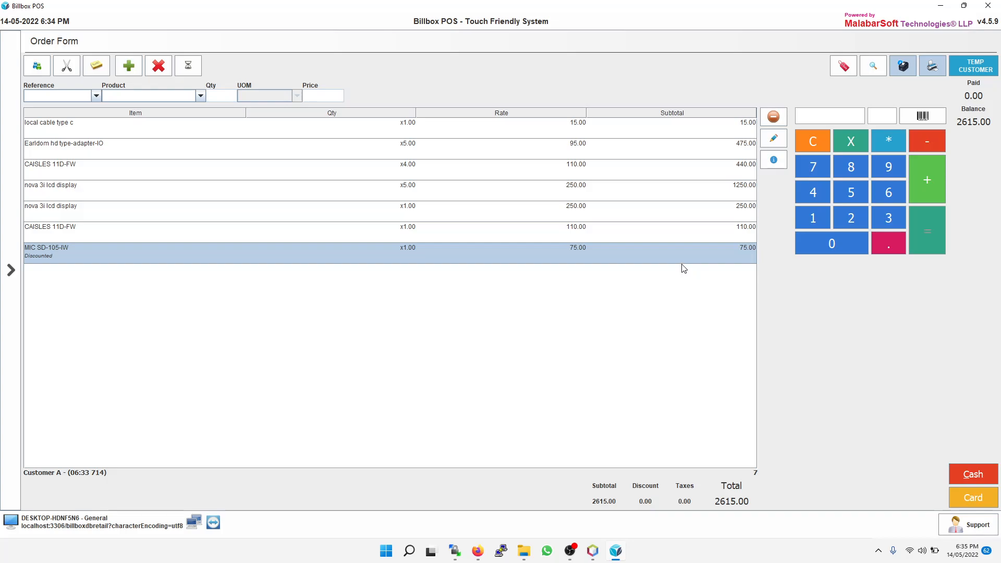
View the line details of the MIC SD-105-IW order item and close them without changing anything
left_click(773, 138)
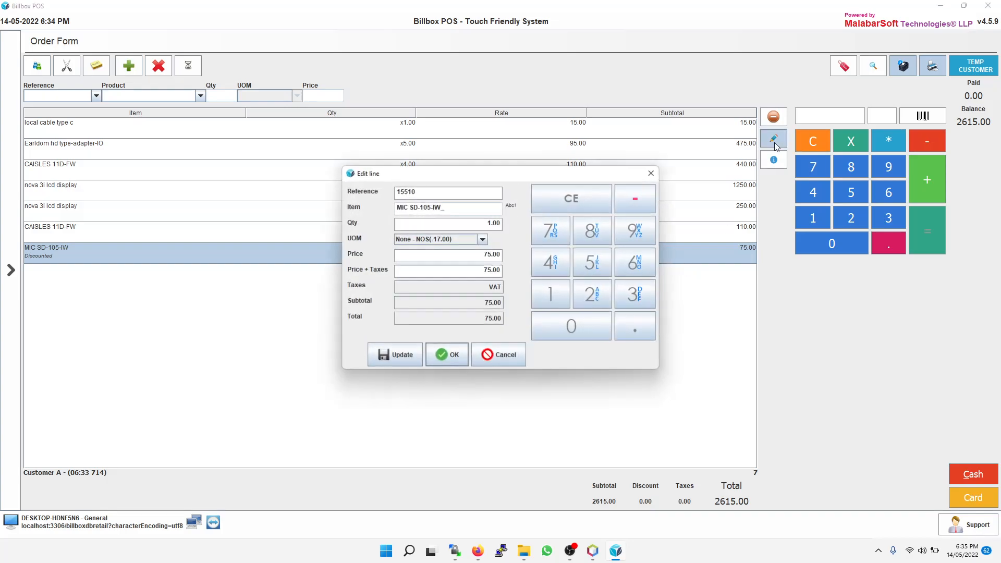
left_click(651, 174)
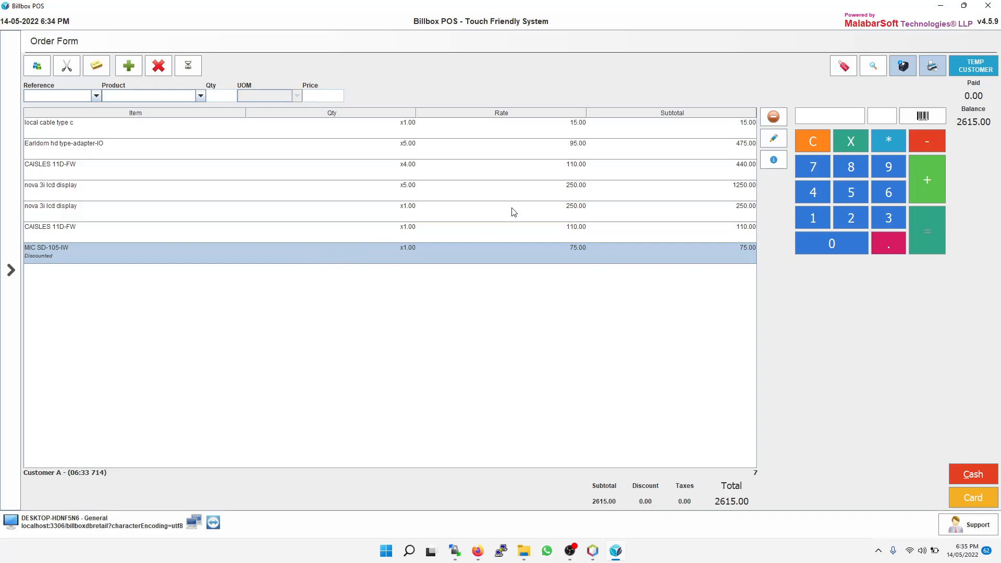
View the sales tickets list and the products search form, closing both without choosing an entry
left_click(844, 67)
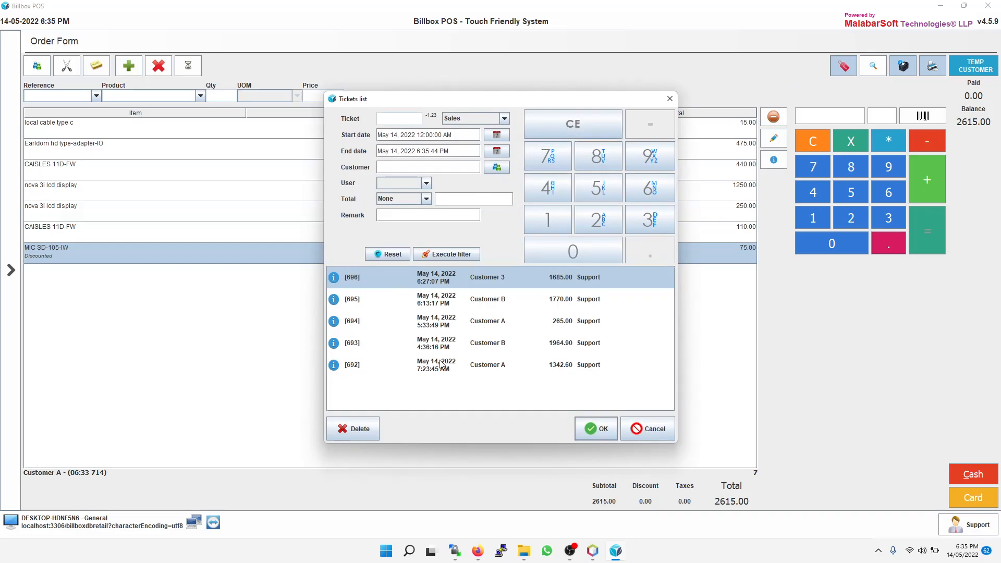
left_click(670, 99)
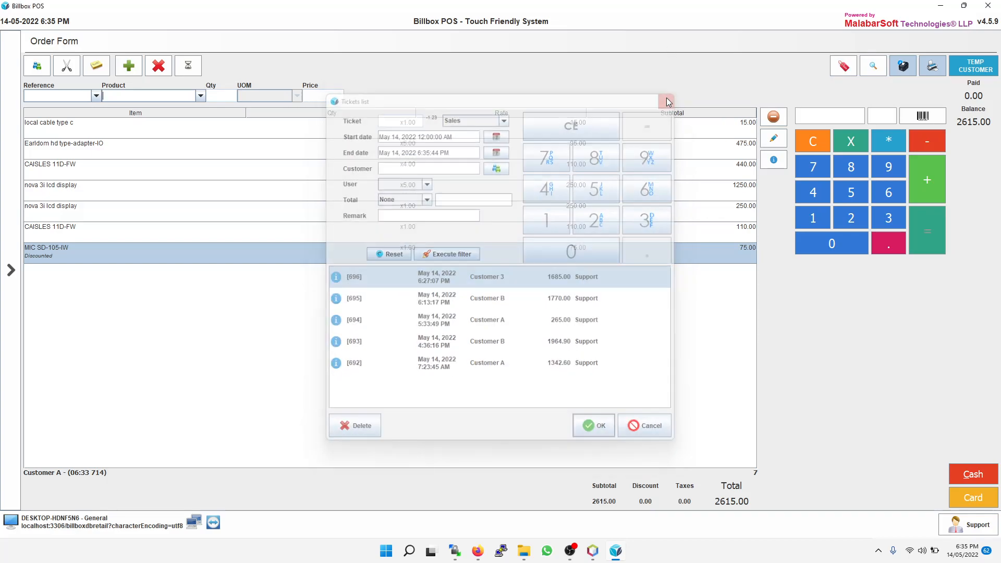
left_click(872, 66)
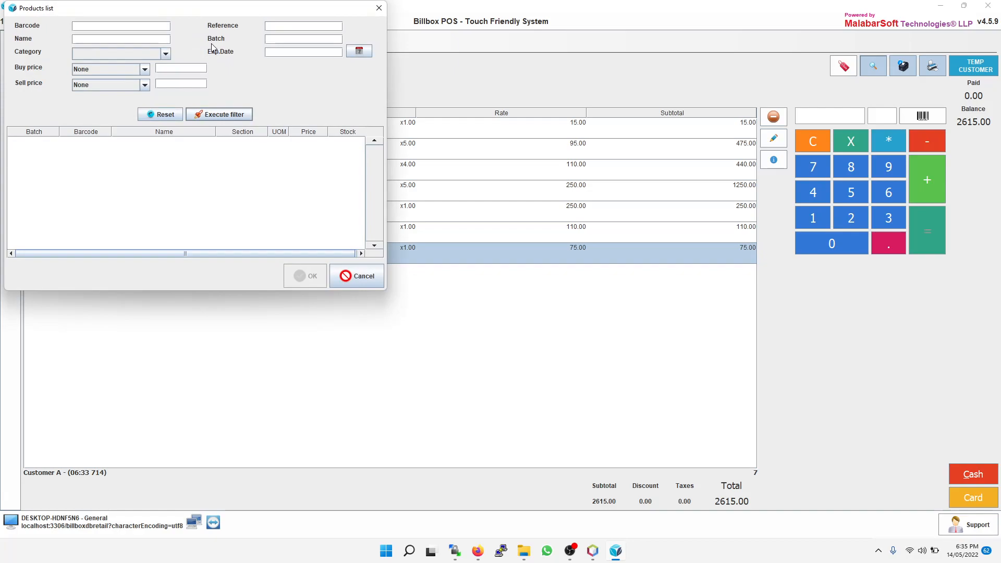
left_click(379, 7)
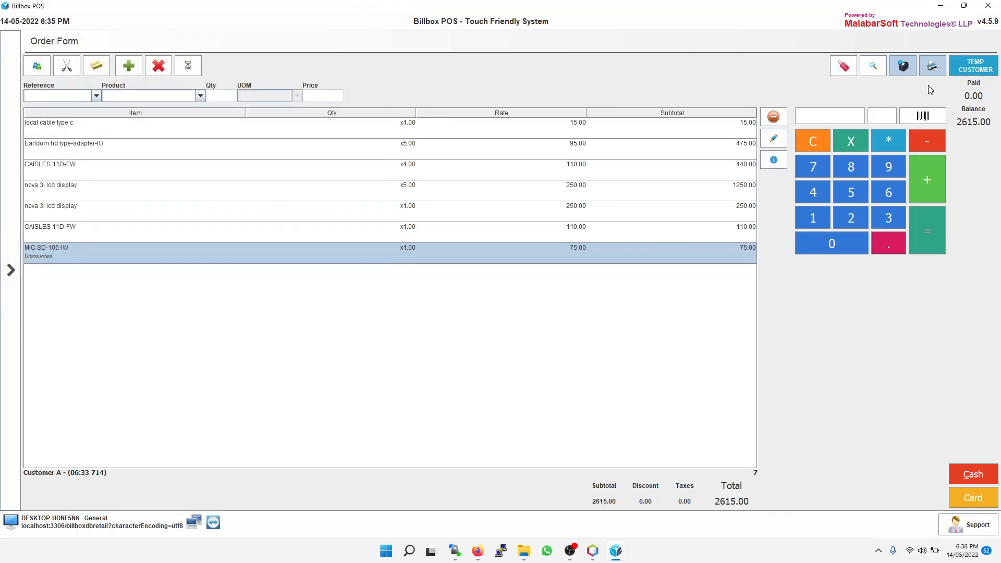
Set the temporary customer to "Customer 1" and complete the order as a cash Order Form with an advance of 0.00
left_click(973, 66)
left_click(480, 268)
key("BackSpace")
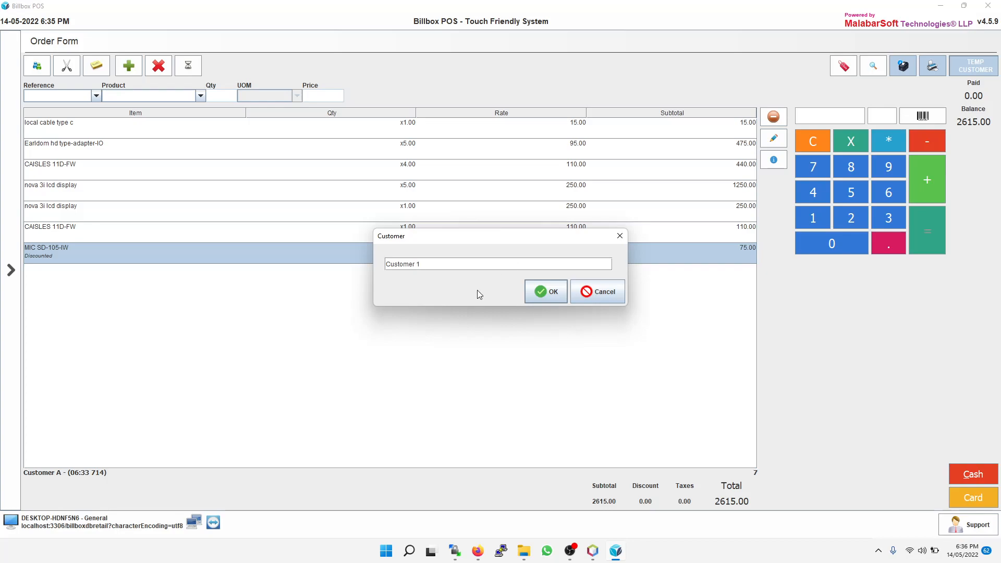
left_click(551, 296)
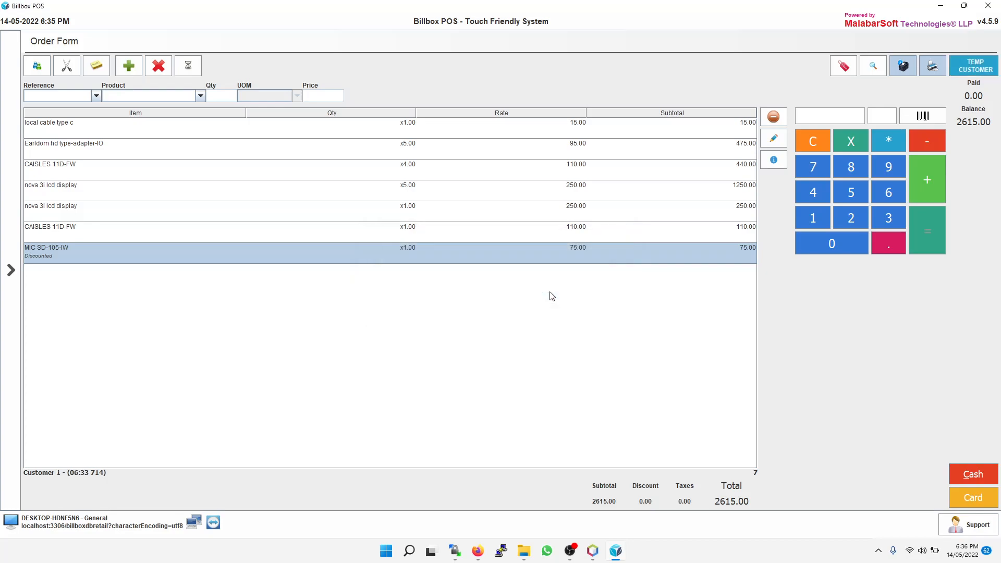
left_click(973, 475)
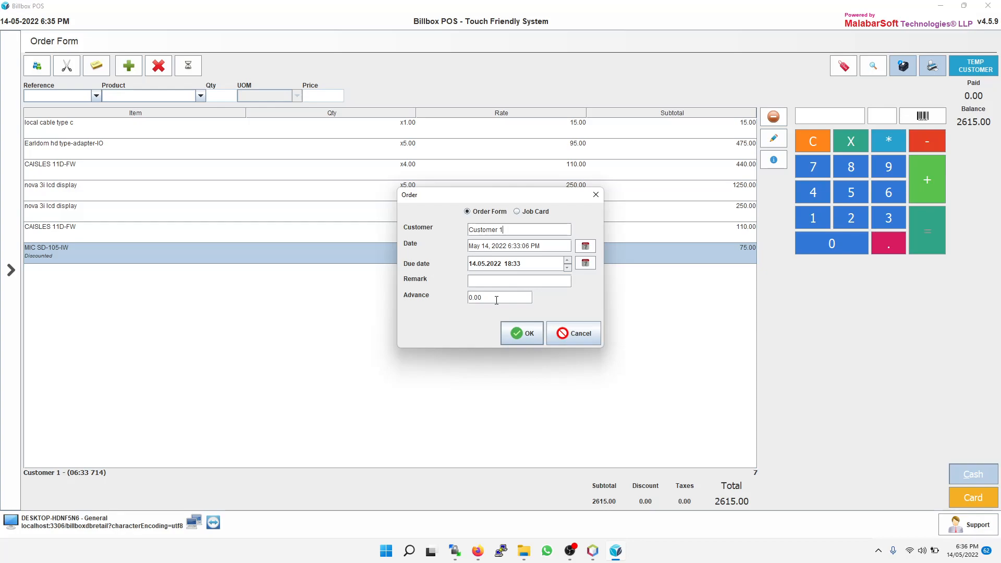
left_click(518, 335)
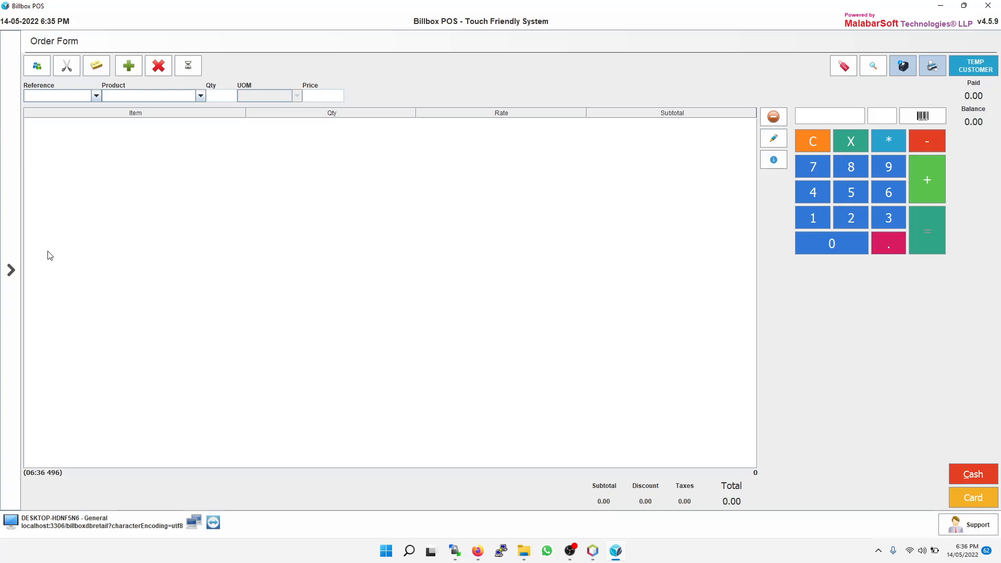
Load the open Customer 1 order from the order list into the sales register and settle it in cash
left_click(13, 259)
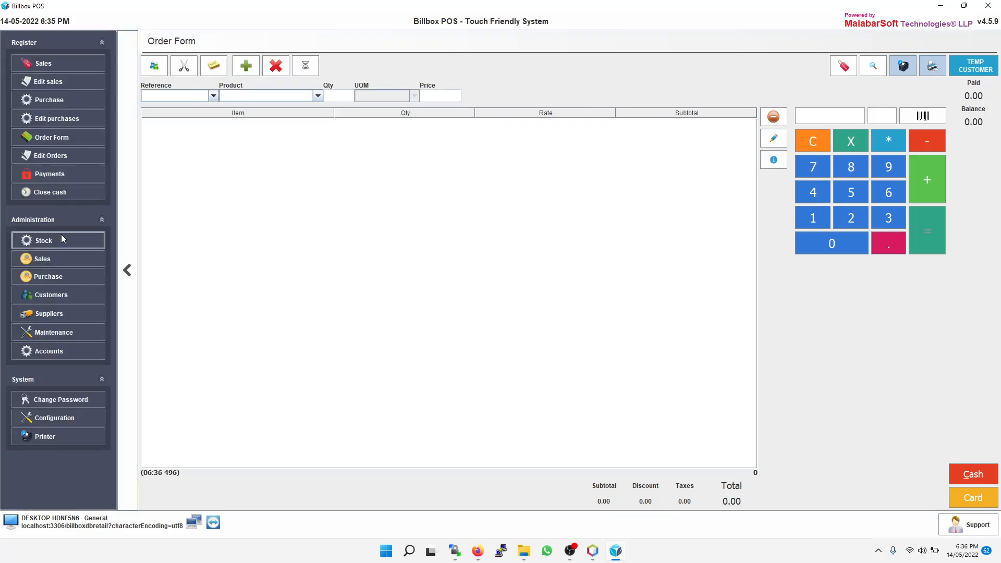
left_click(59, 67)
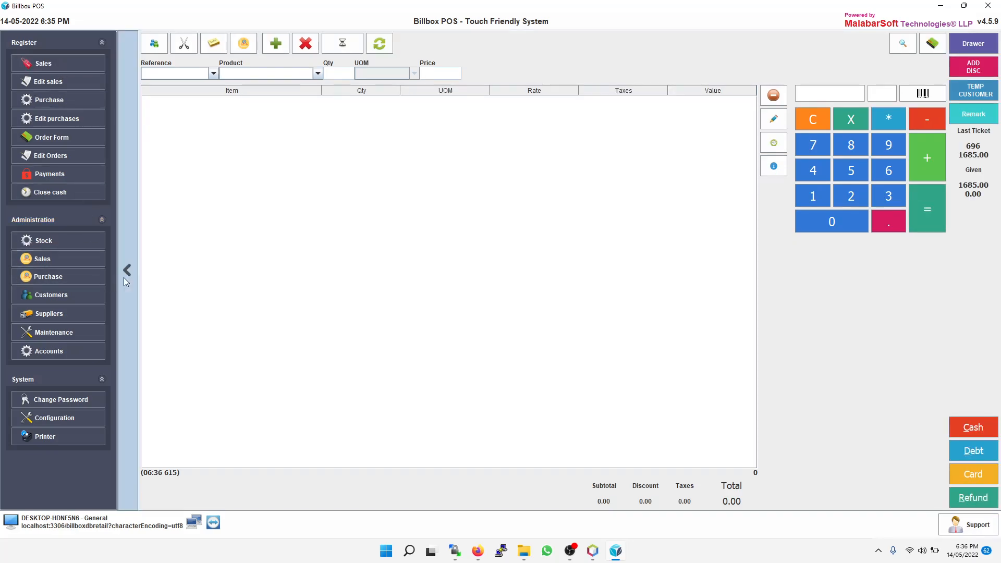
left_click(932, 45)
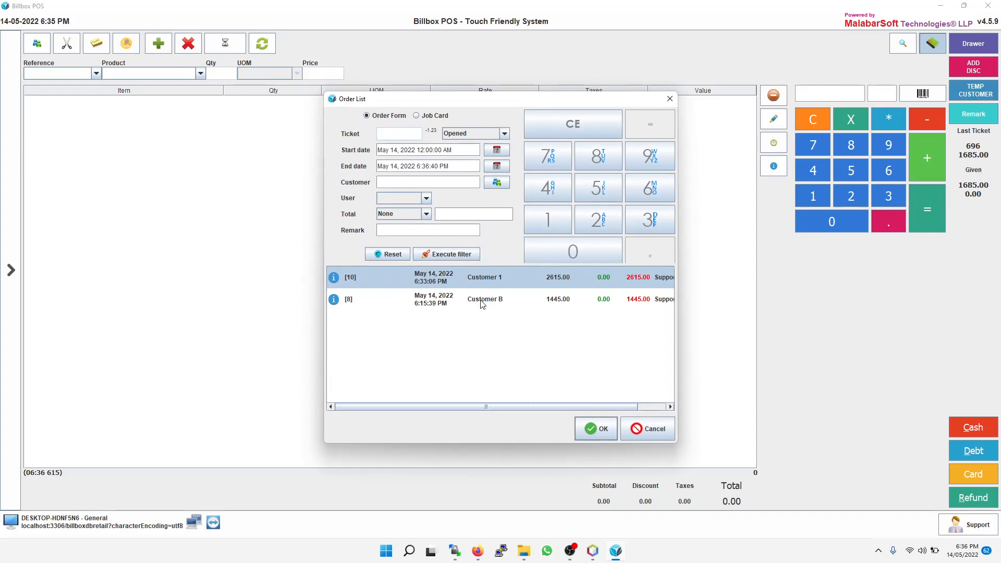
left_click(456, 304)
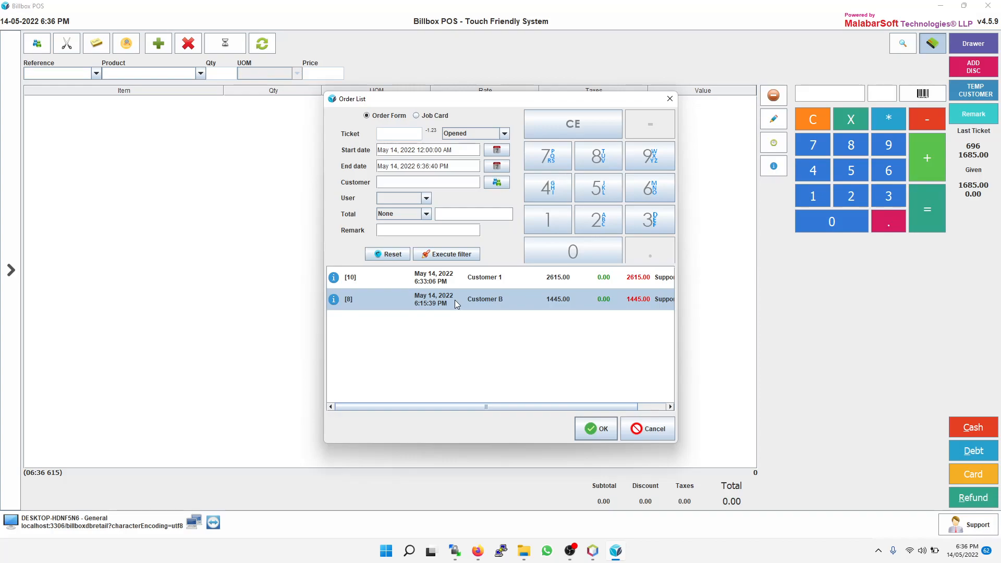
left_click(447, 279)
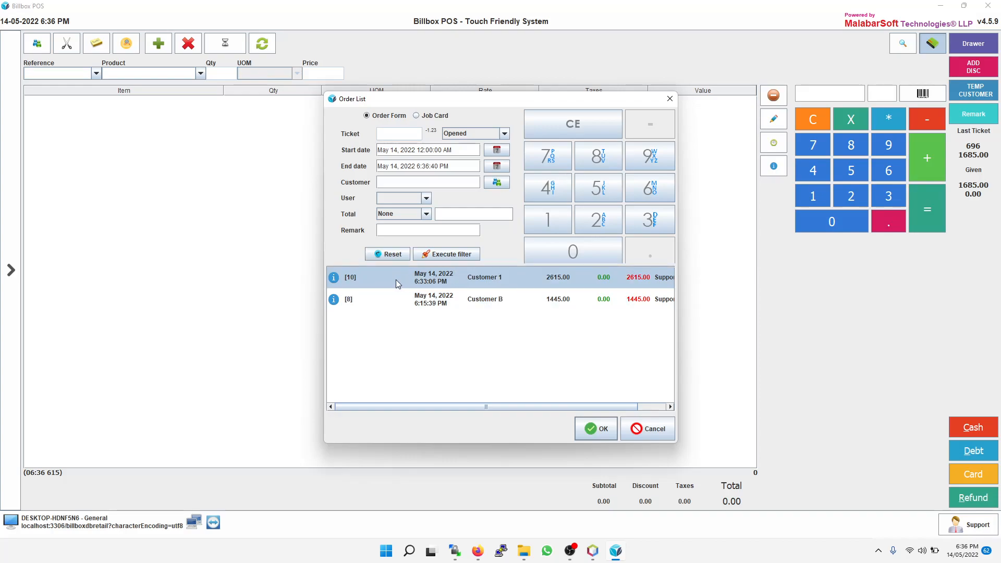
left_click(598, 427)
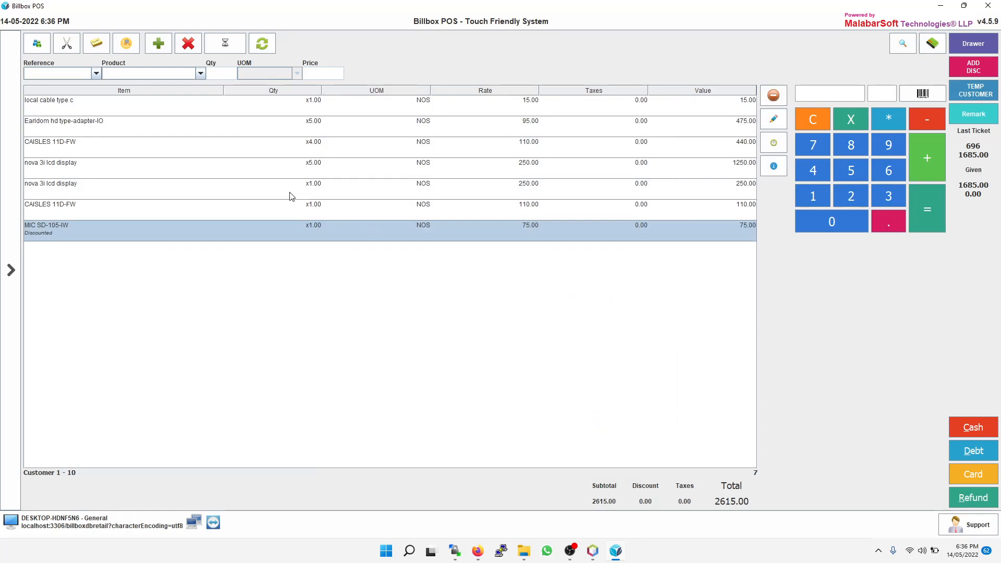
left_click(972, 430)
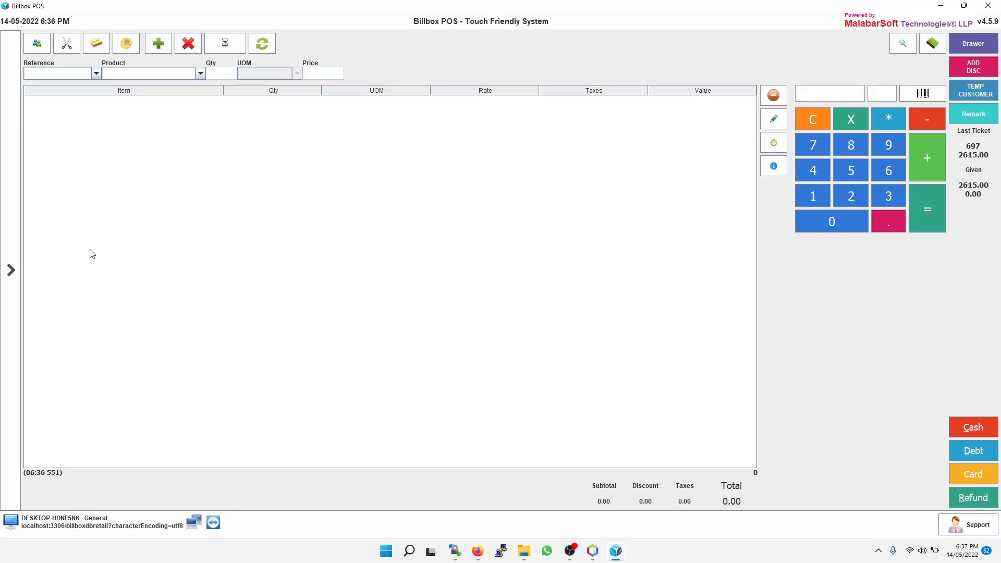
Examine the order and sales receipts produced on the screen printer
left_click(17, 276)
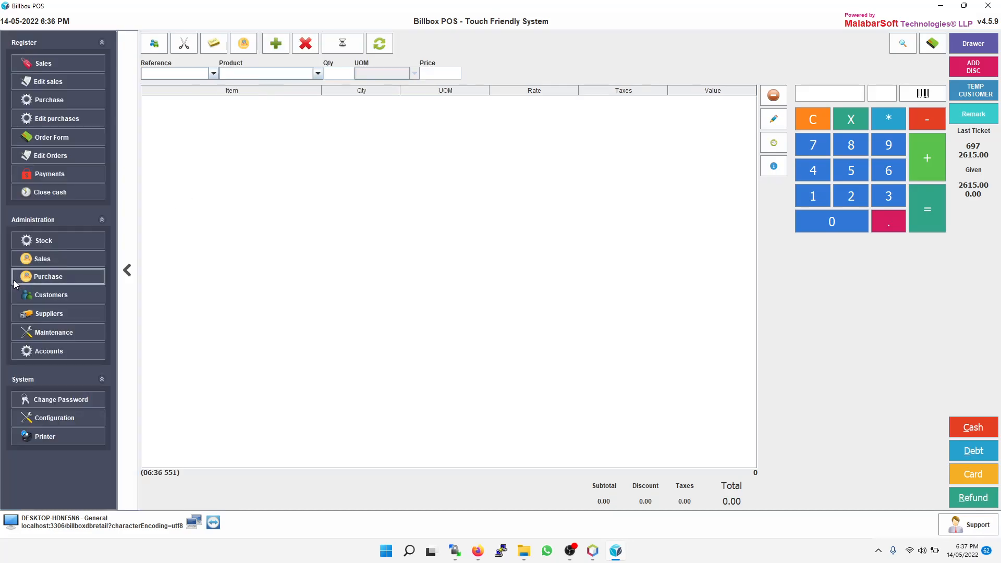
left_click(64, 437)
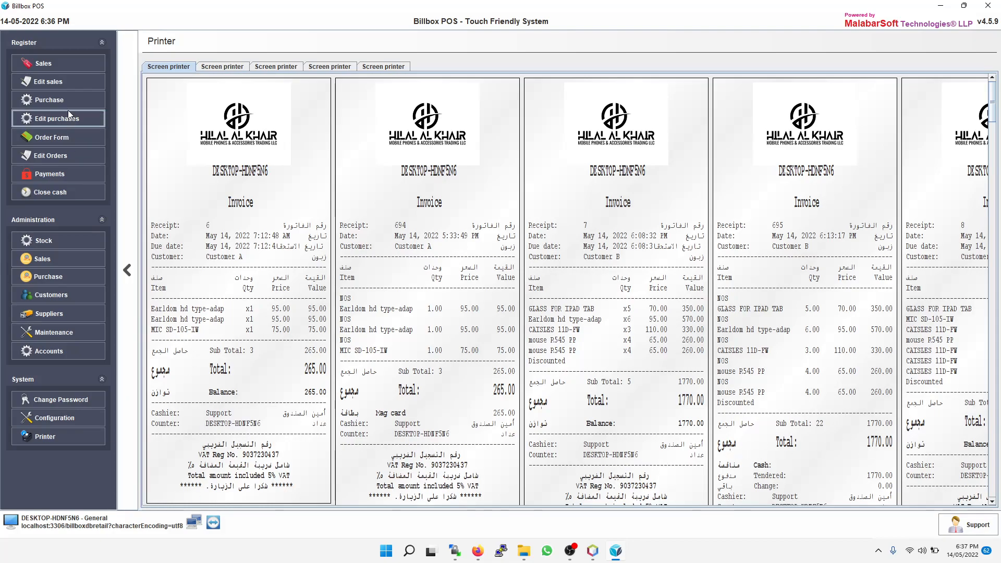
View the Close cash summary and the available sales reports, and return to the sales register
left_click(63, 192)
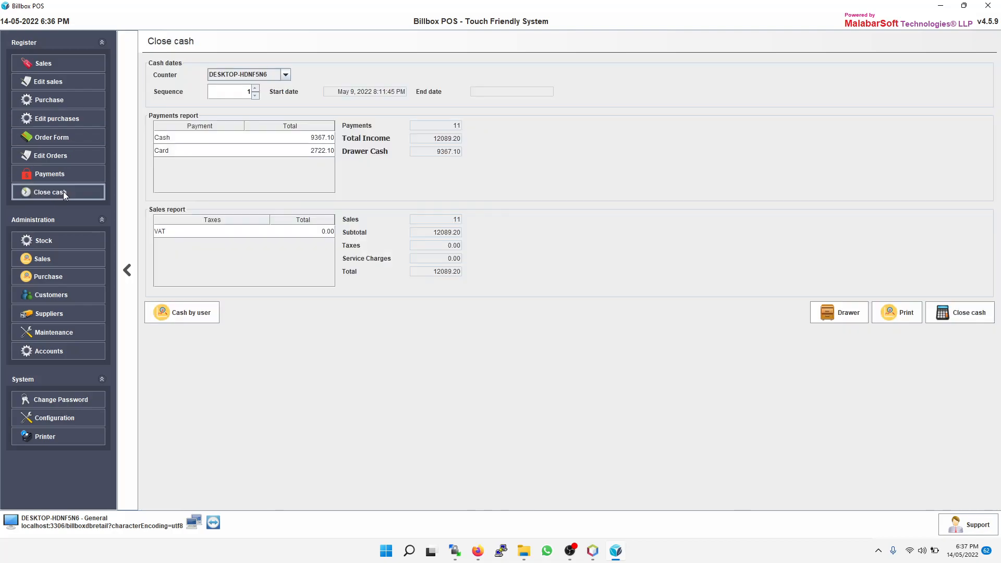
left_click(39, 259)
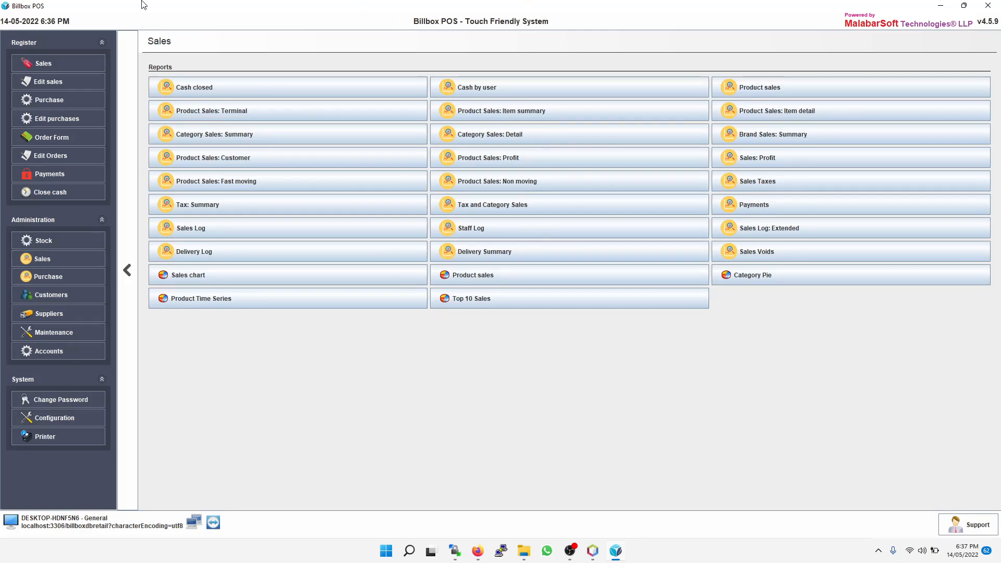
left_click(81, 63)
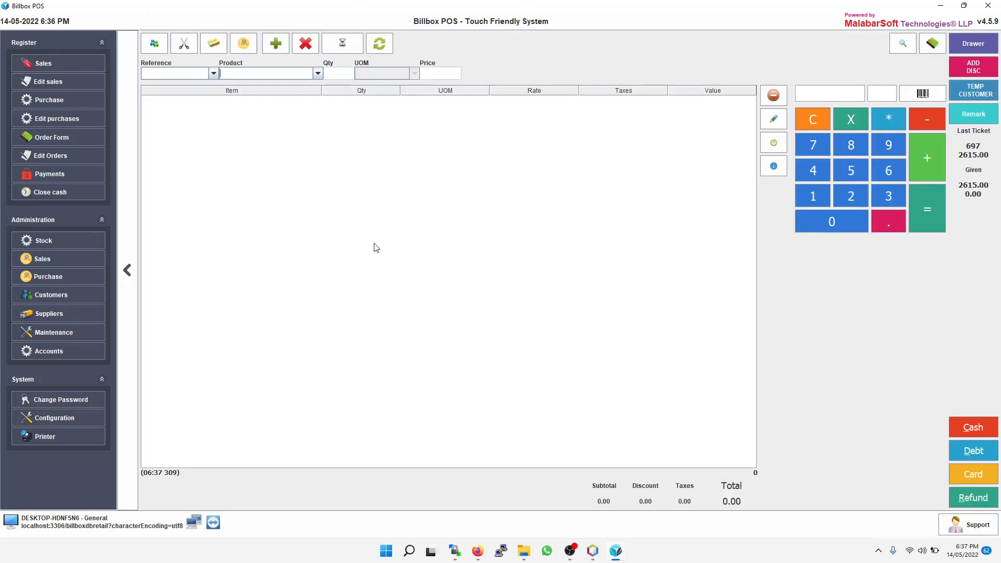